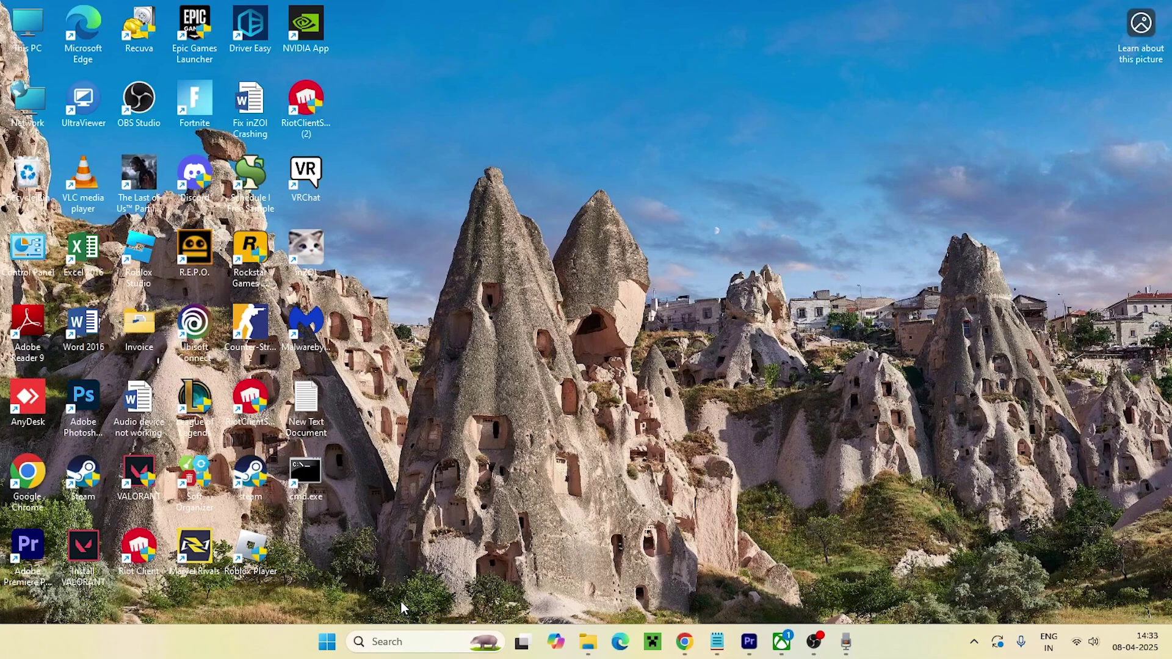
# Launch Command Prompt as administrator from a 'cmd' search and close the duplicate window.
pyautogui.click(386, 641)
pyautogui.write('cmd')
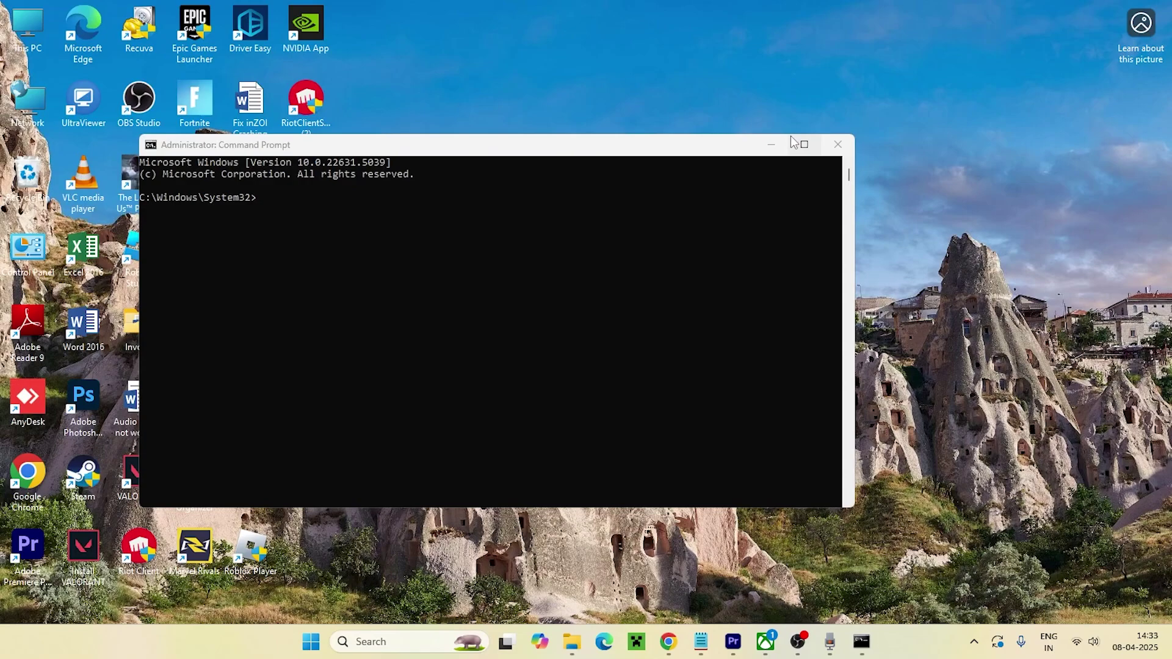
pyautogui.click(838, 144)
pyautogui.click(409, 645)
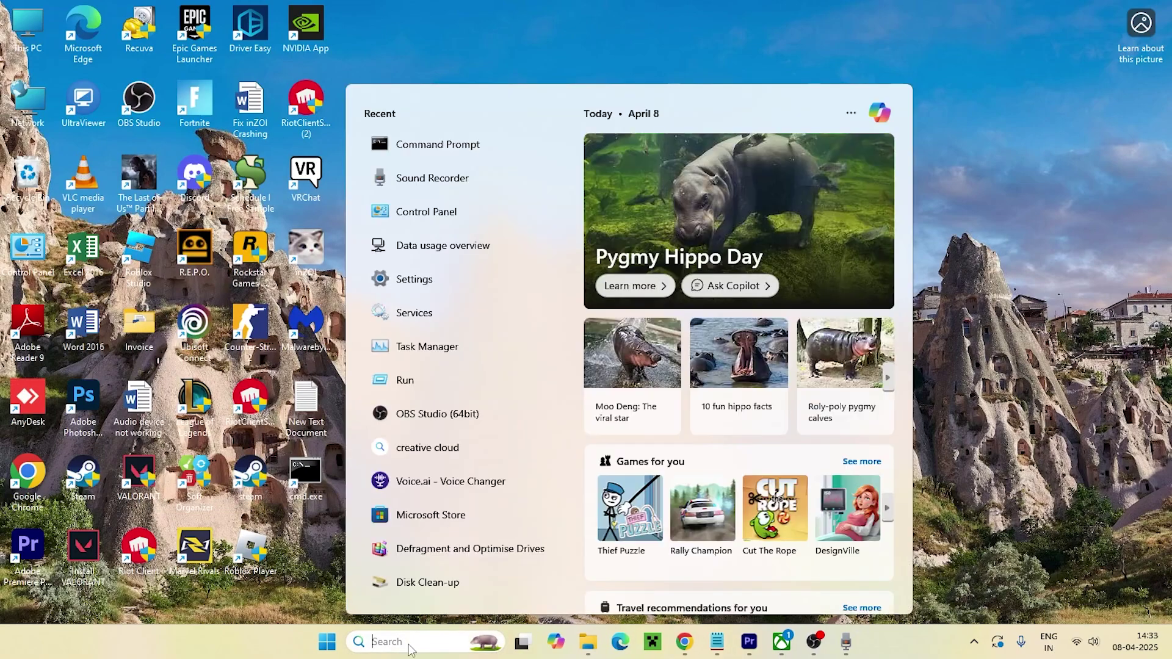
pyautogui.write('cmd')
pyautogui.click(677, 314)
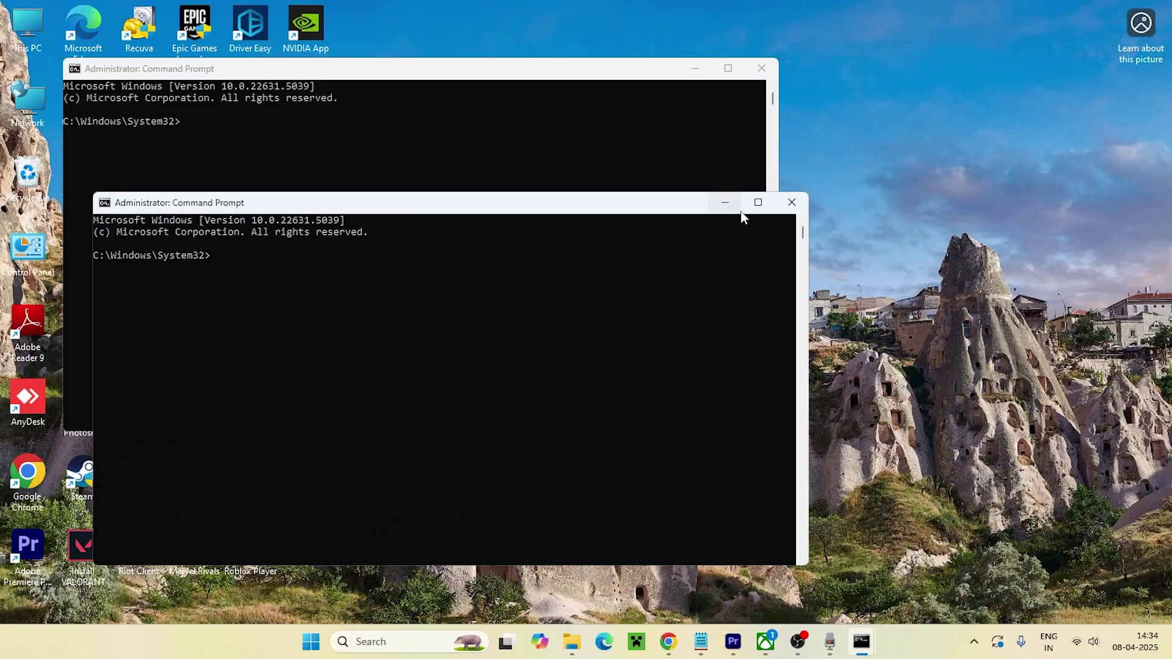
pyautogui.click(789, 201)
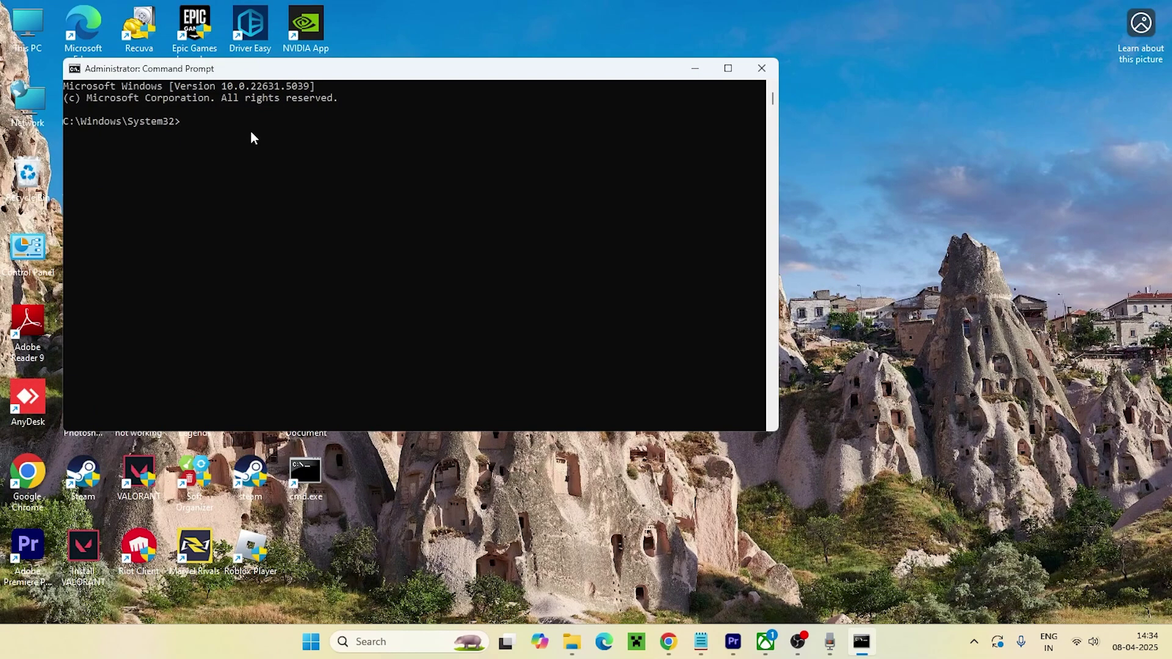
# Run sfc /scannow in the administrator Command Prompt.
pyautogui.write('sfc /scannow')
pyautogui.press('Return')
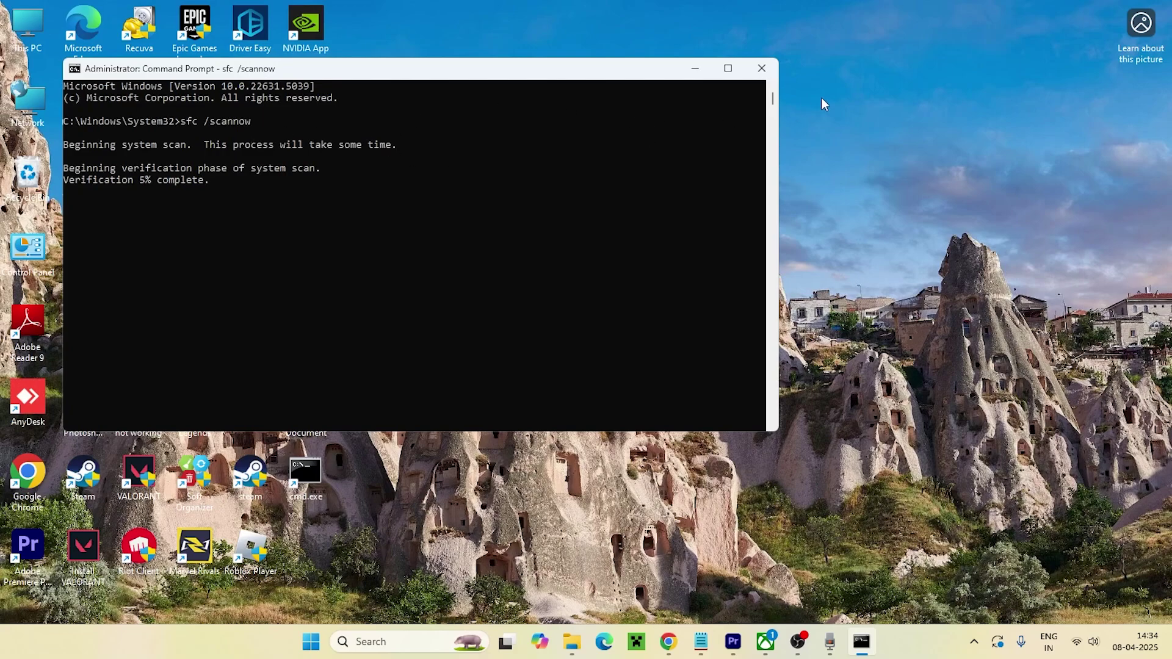
pyautogui.click(762, 69)
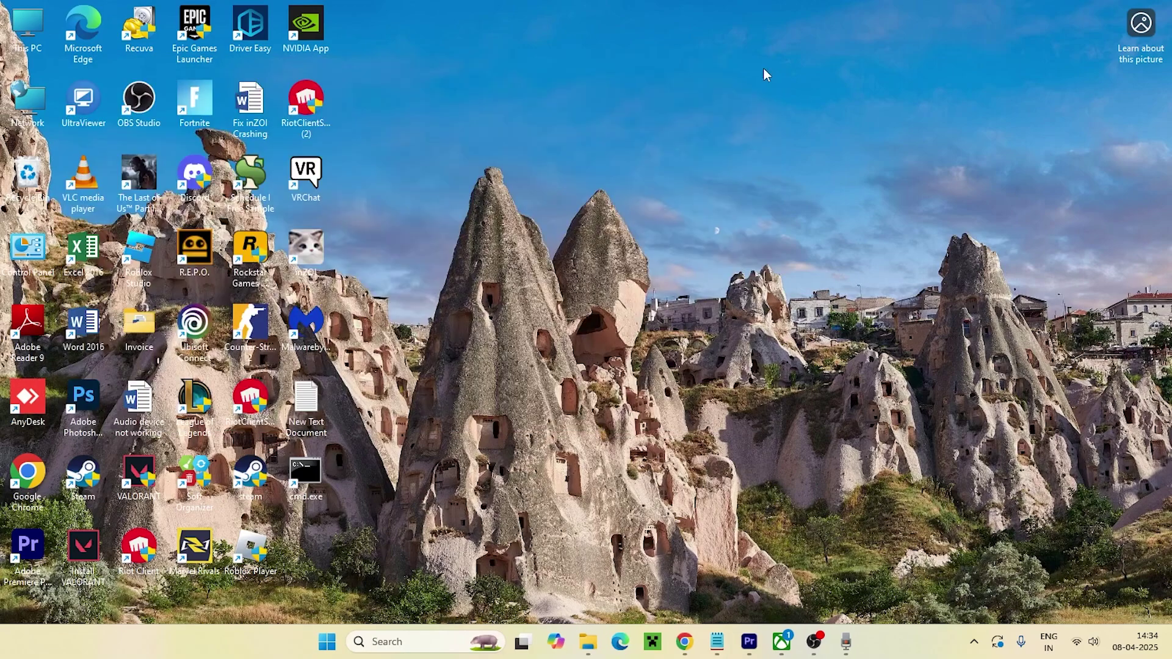
pyautogui.click(417, 646)
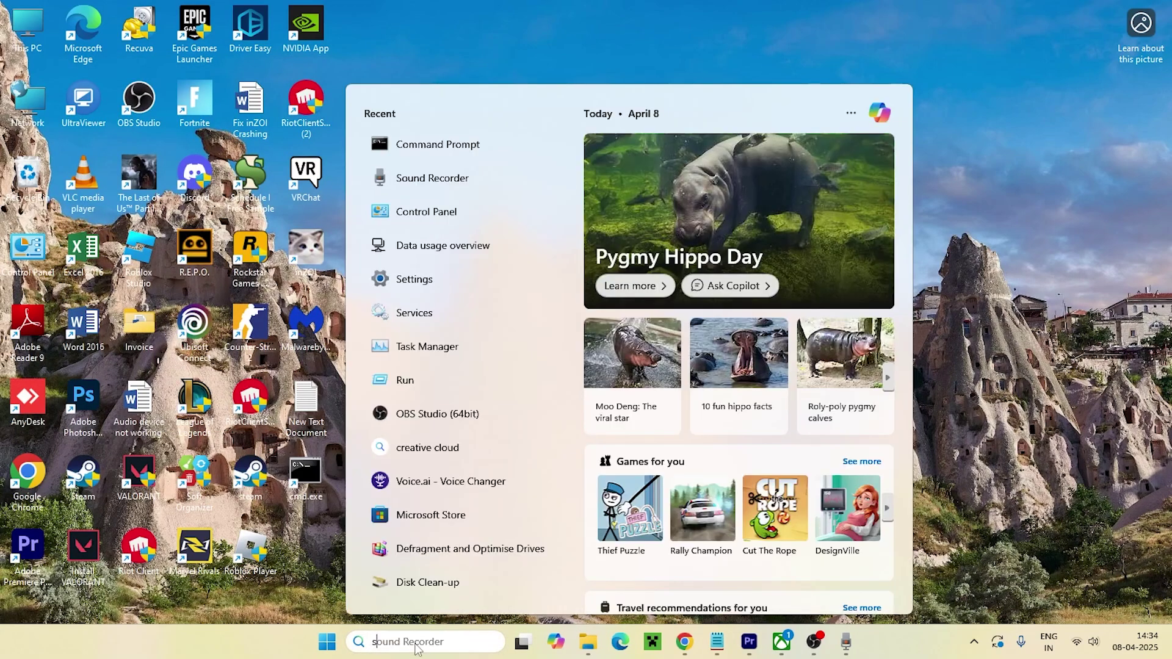
pyautogui.write('settings')
pyautogui.click(432, 191)
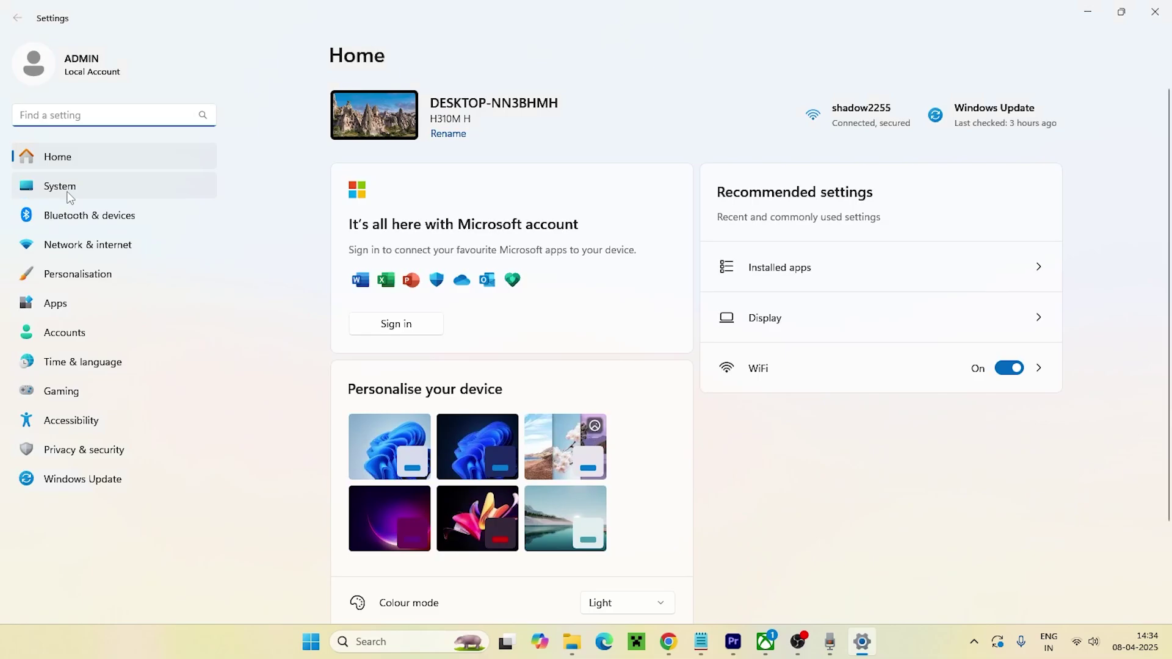
pyautogui.click(69, 195)
pyautogui.scroll(-3, 585, 221)
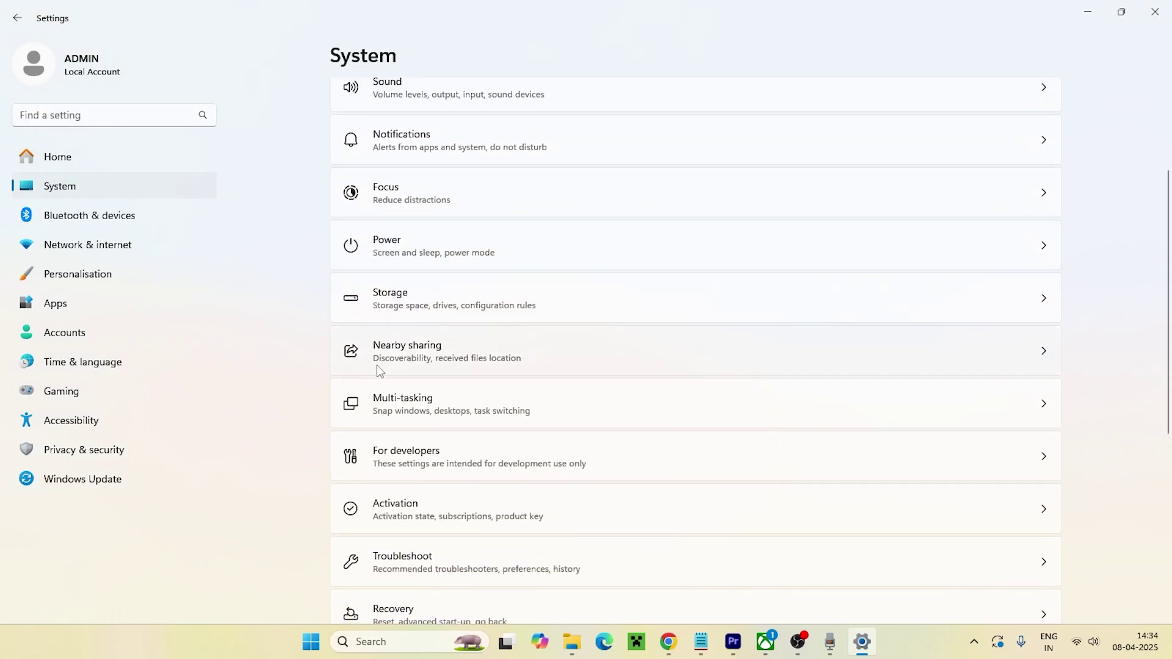
pyautogui.scroll(-3, 431, 478)
pyautogui.click(421, 453)
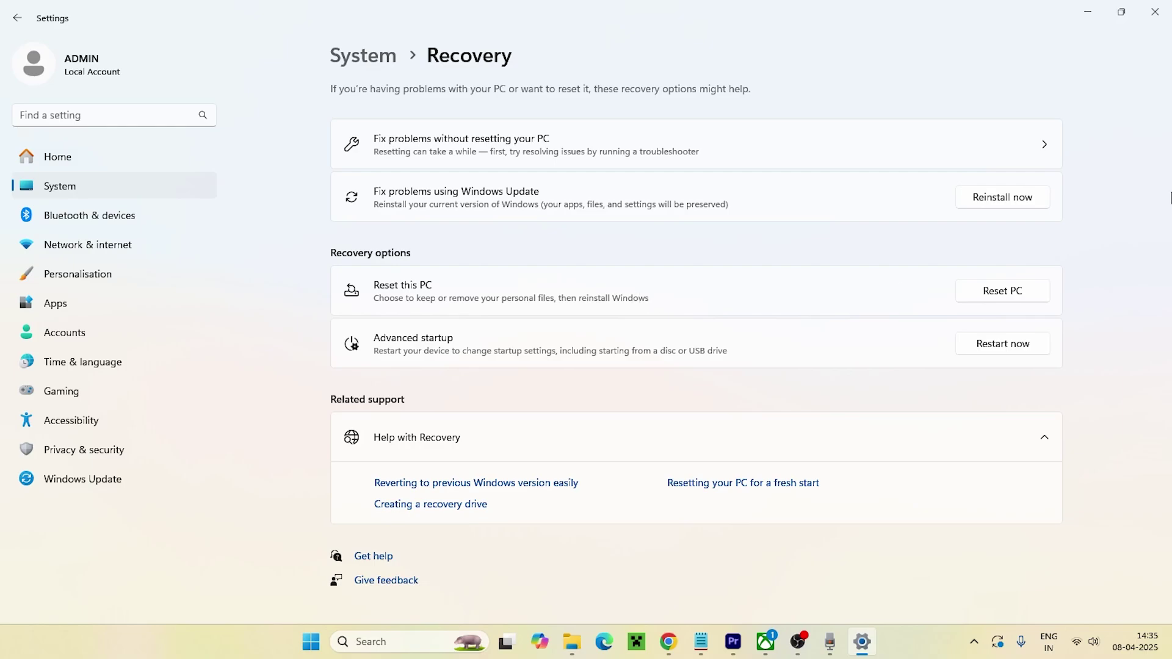
pyautogui.click(1154, 12)
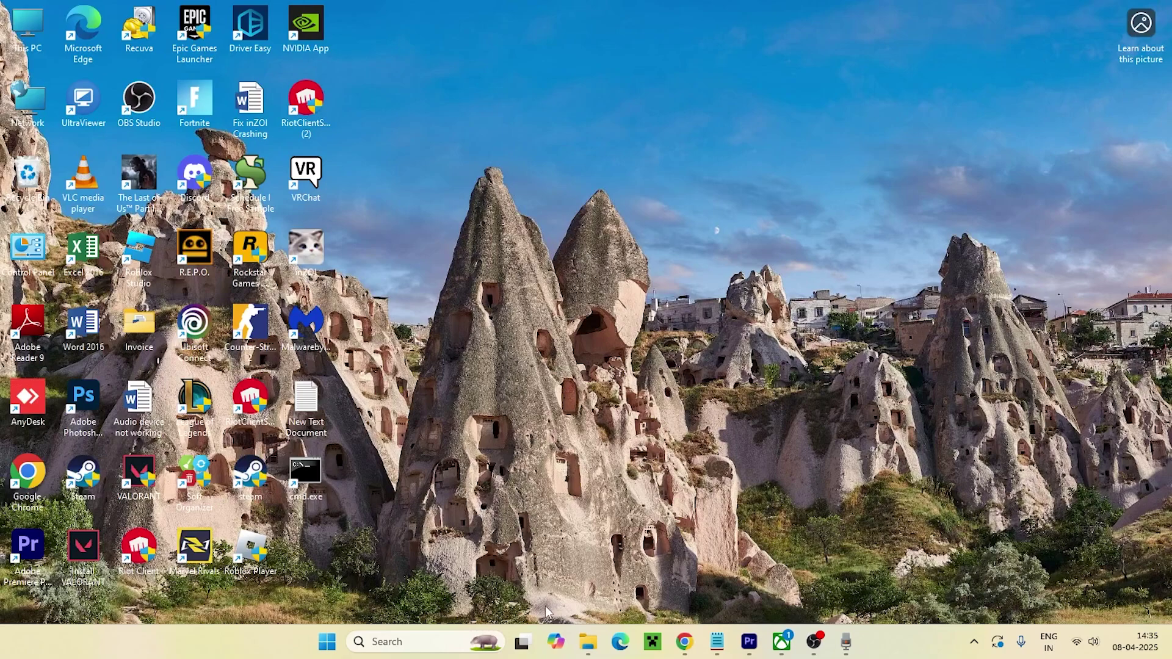
# Scan Local Disk (C:) for file system errors via This PC > Properties > Tools > Check.
pyautogui.click(588, 641)
pyautogui.click(96, 464)
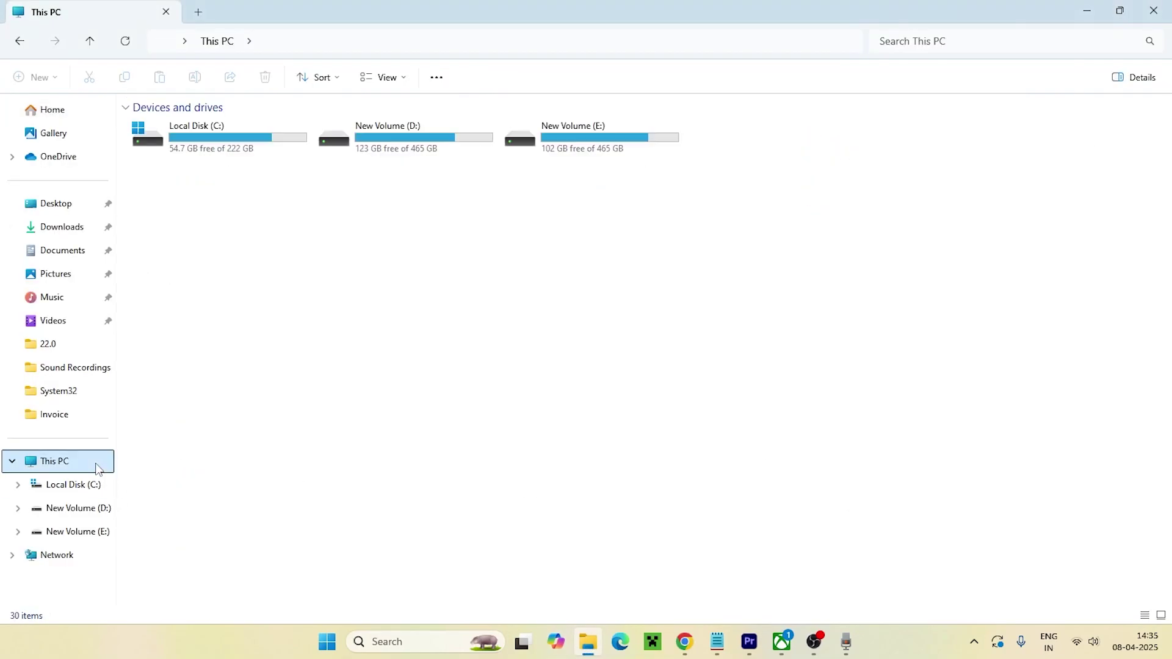
pyautogui.rightClick(215, 136)
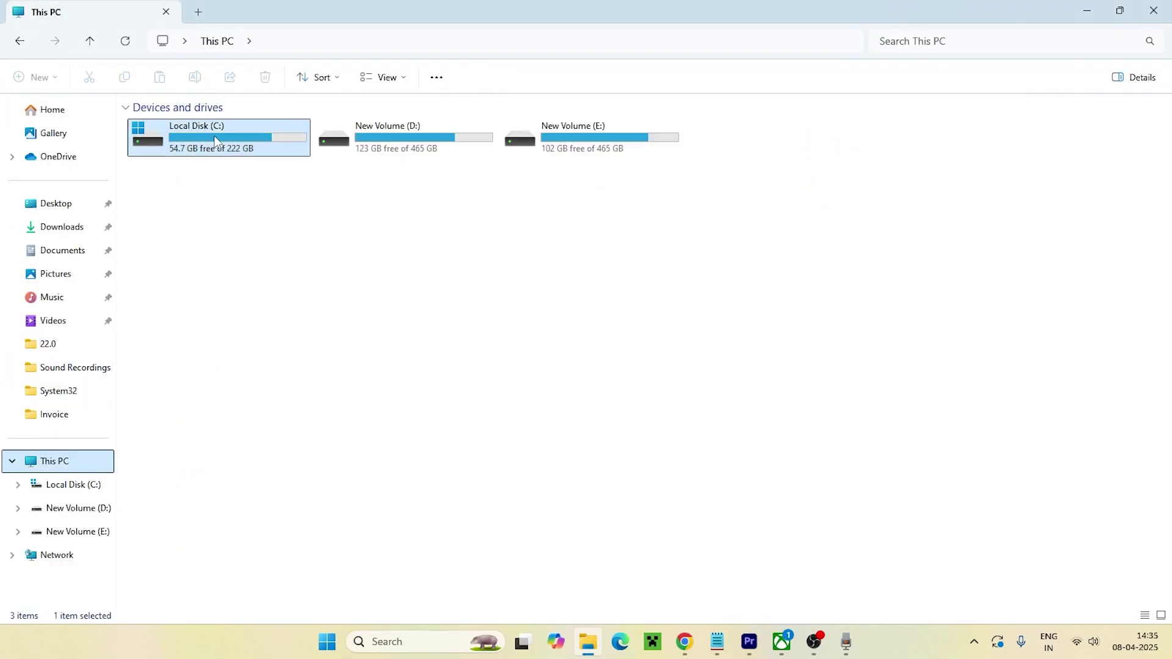
pyautogui.click(281, 353)
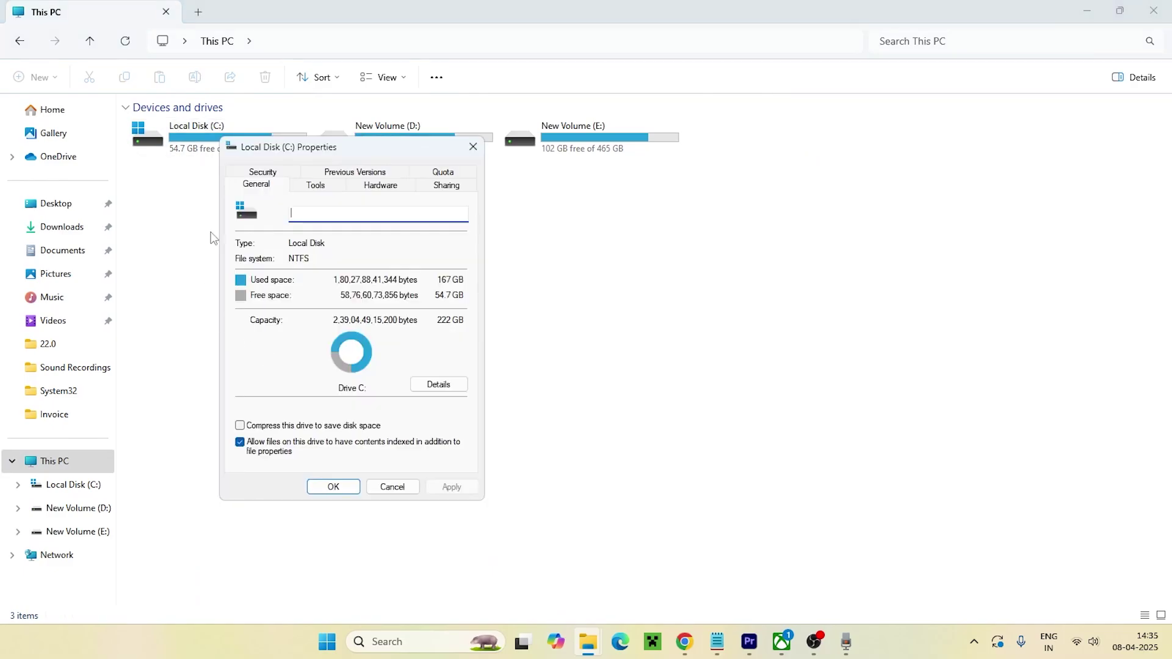
pyautogui.click(309, 186)
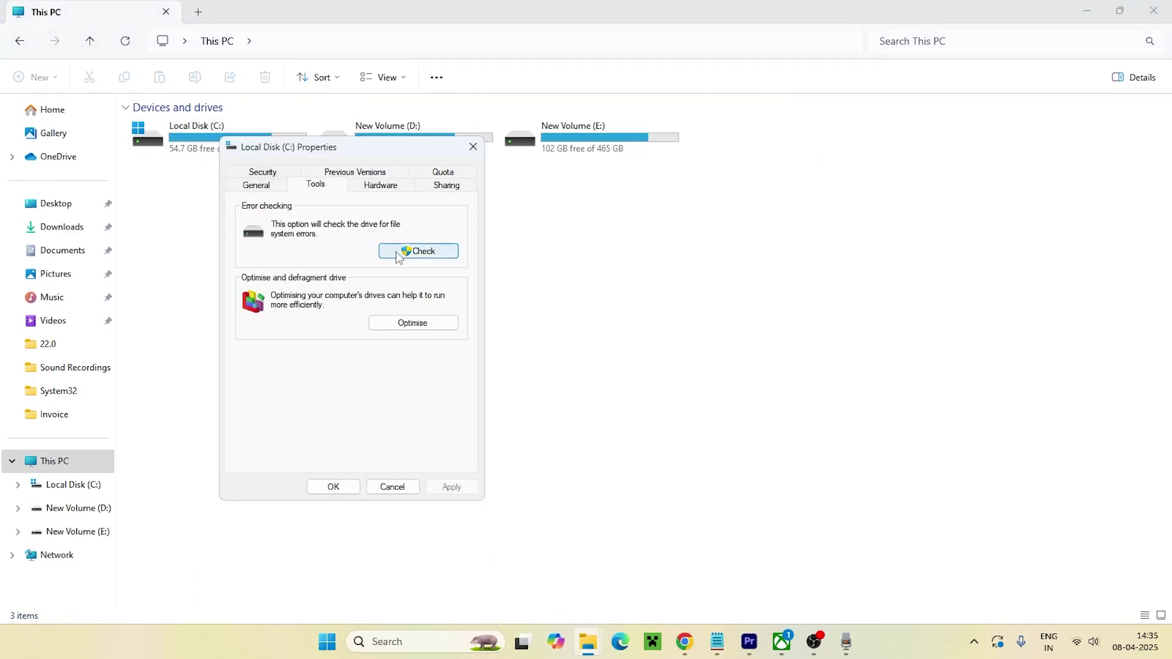
pyautogui.click(414, 257)
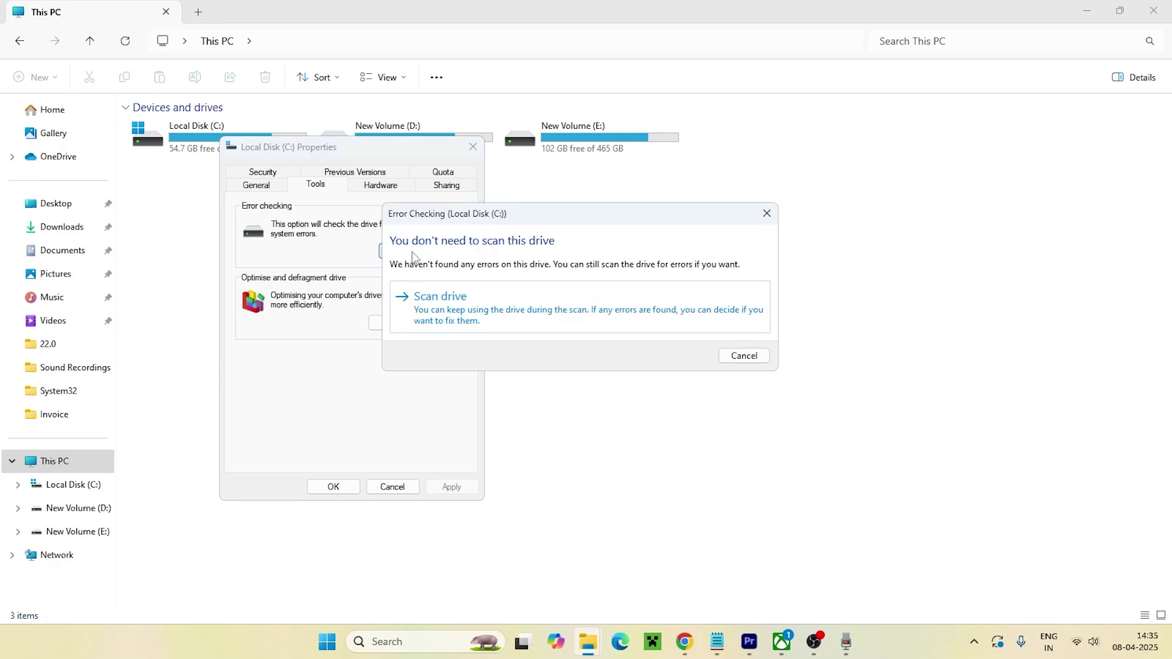
pyautogui.click(546, 311)
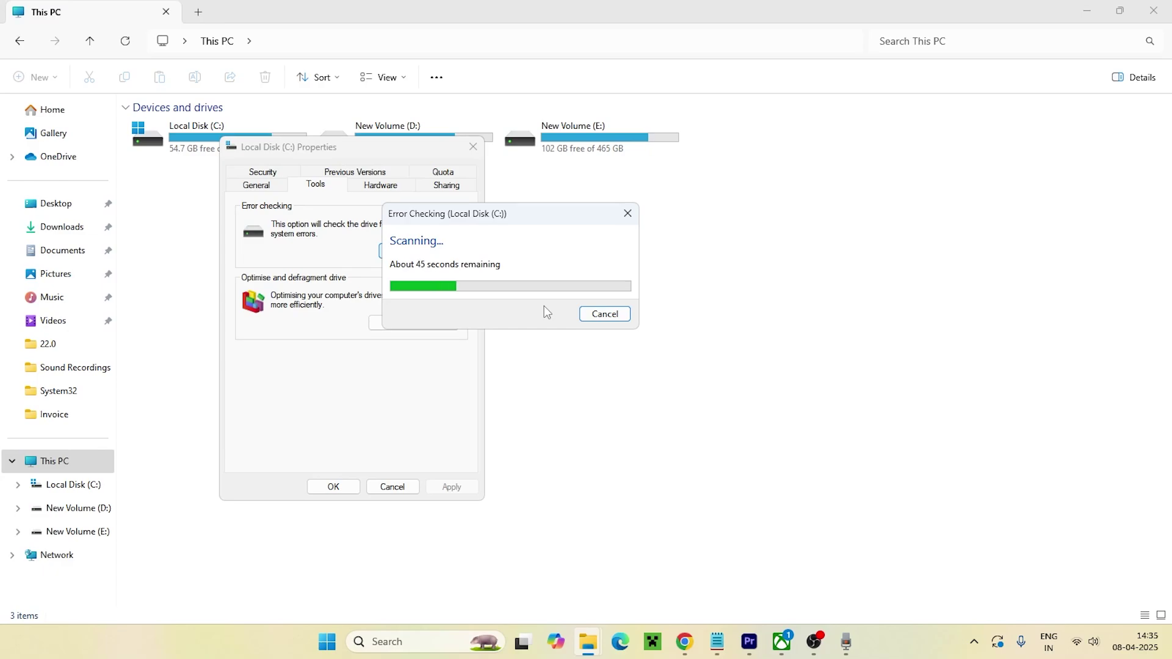
pyautogui.click(485, 160)
# Minimize File Explorer and launch another Command Prompt as administrator from a 'cmd' search.
pyautogui.click(1087, 11)
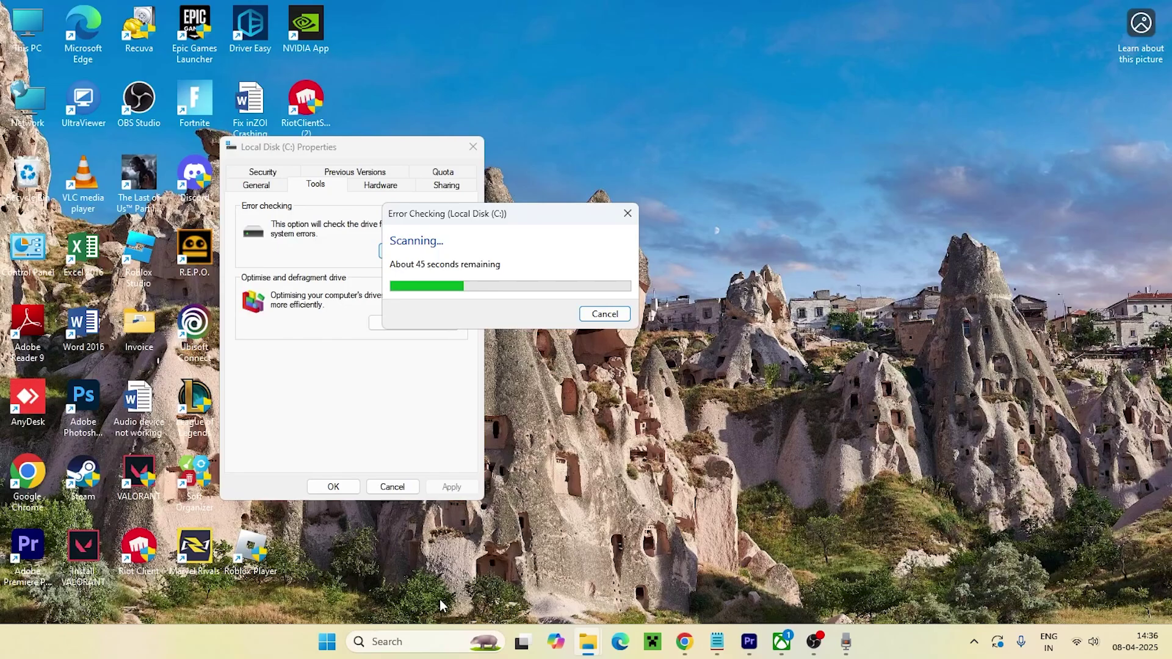
pyautogui.click(406, 638)
pyautogui.write('cmd')
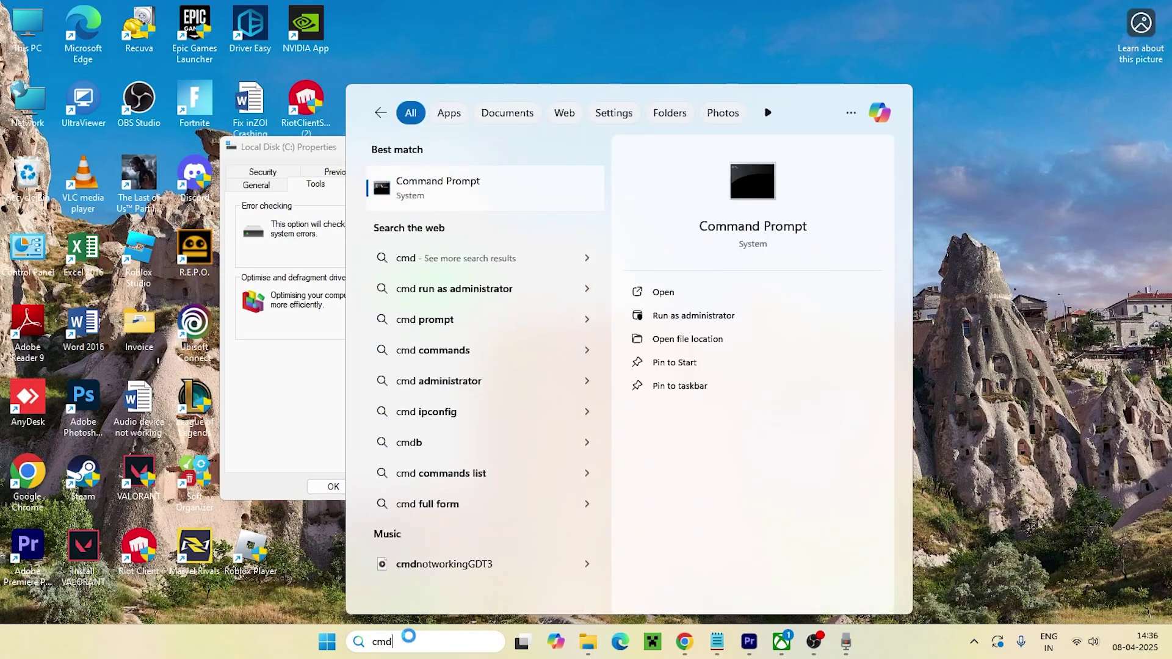
pyautogui.click(709, 318)
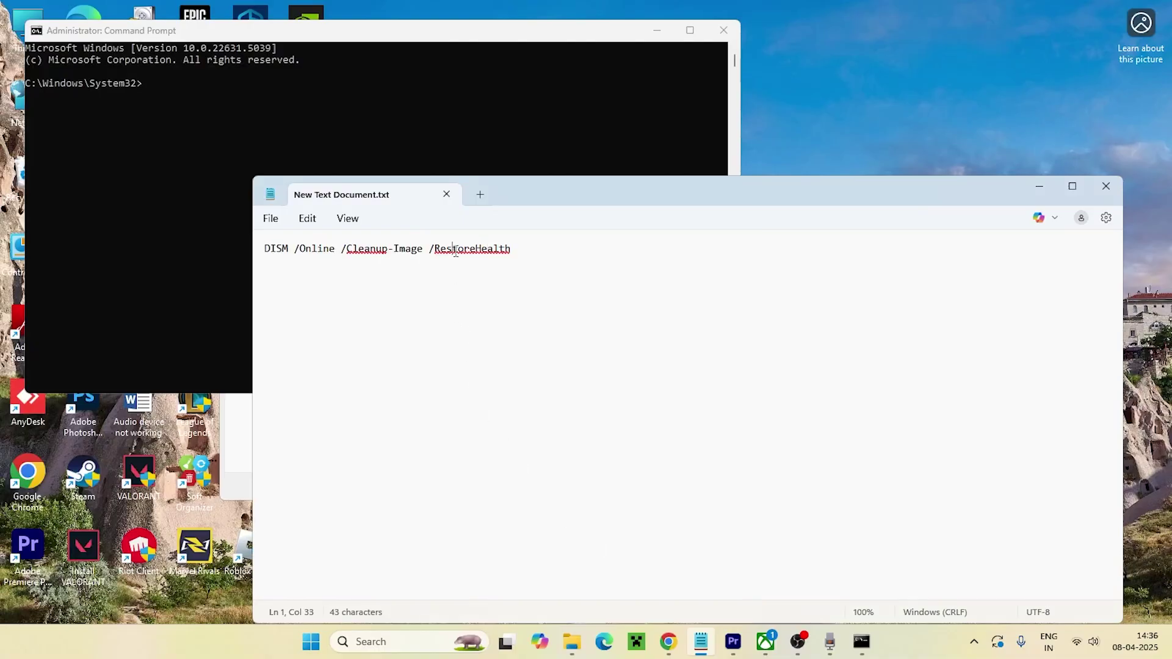
# Copy the DISM /Online /Cleanup-Image /RestoreHealth line from Notepad, paste it at the prompt, and run it.
pyautogui.tripleClick(454, 249)
pyautogui.rightClick(457, 253)
pyautogui.click(498, 328)
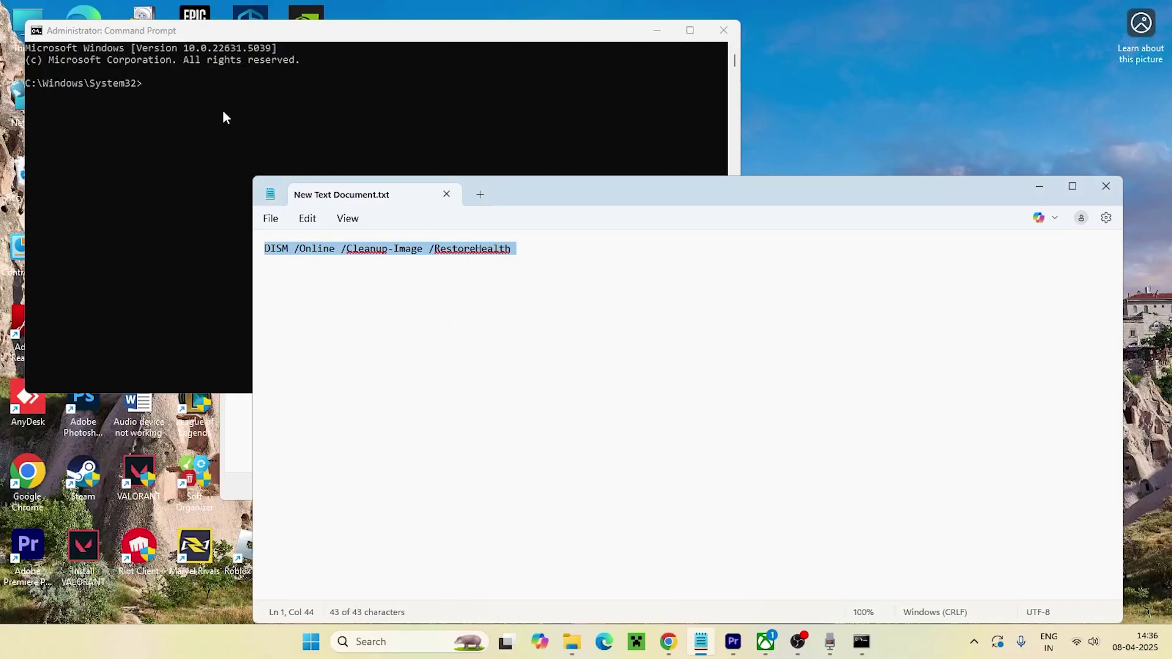
pyautogui.click(215, 96)
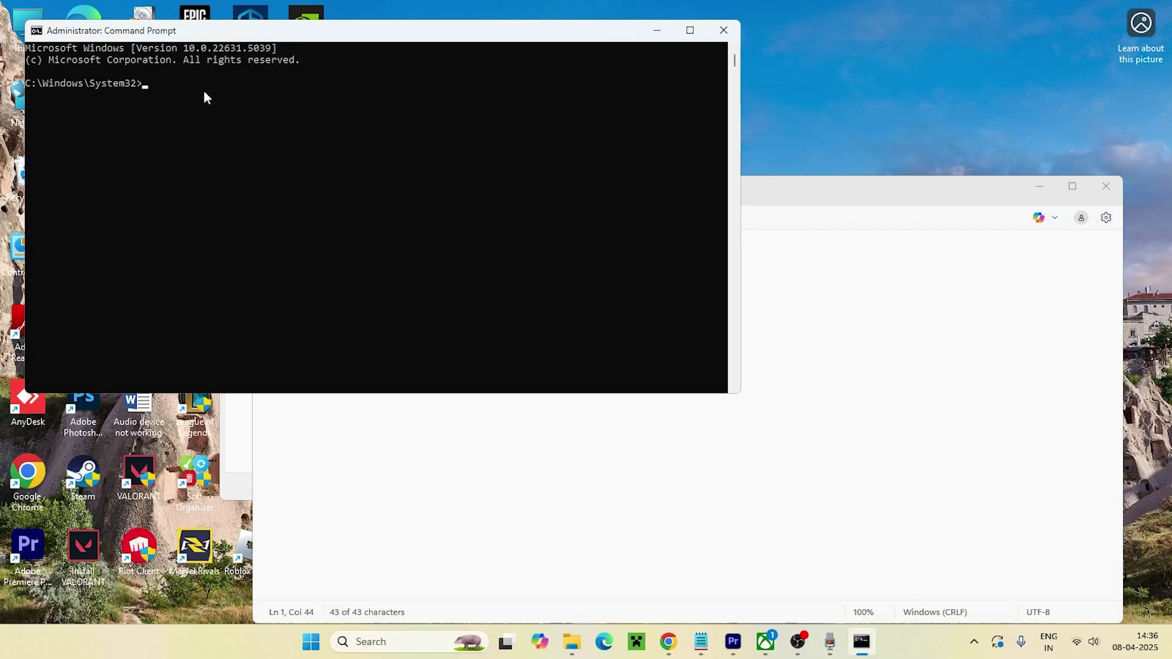
pyautogui.rightClick(187, 89)
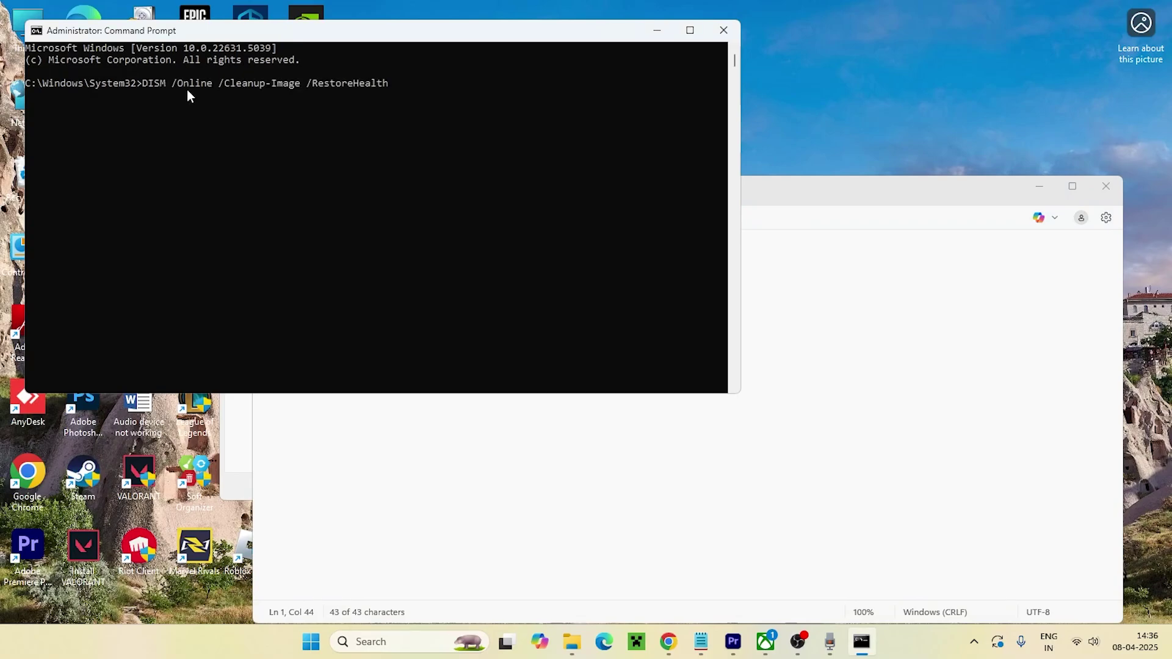
pyautogui.press('Return')
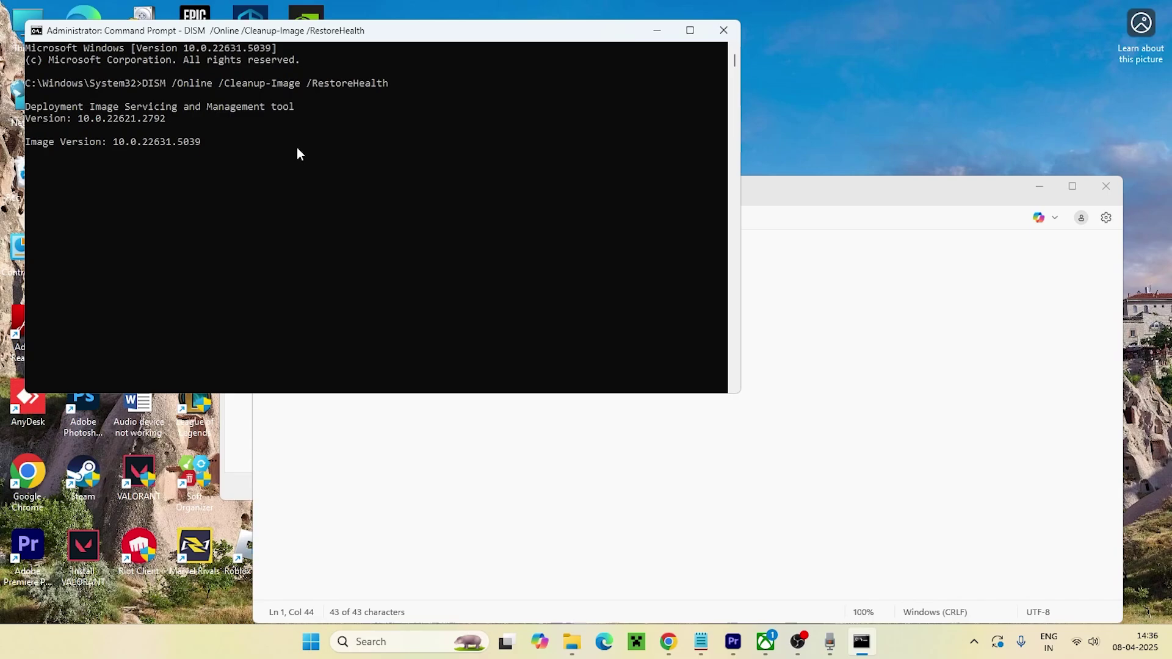
pyautogui.click(718, 49)
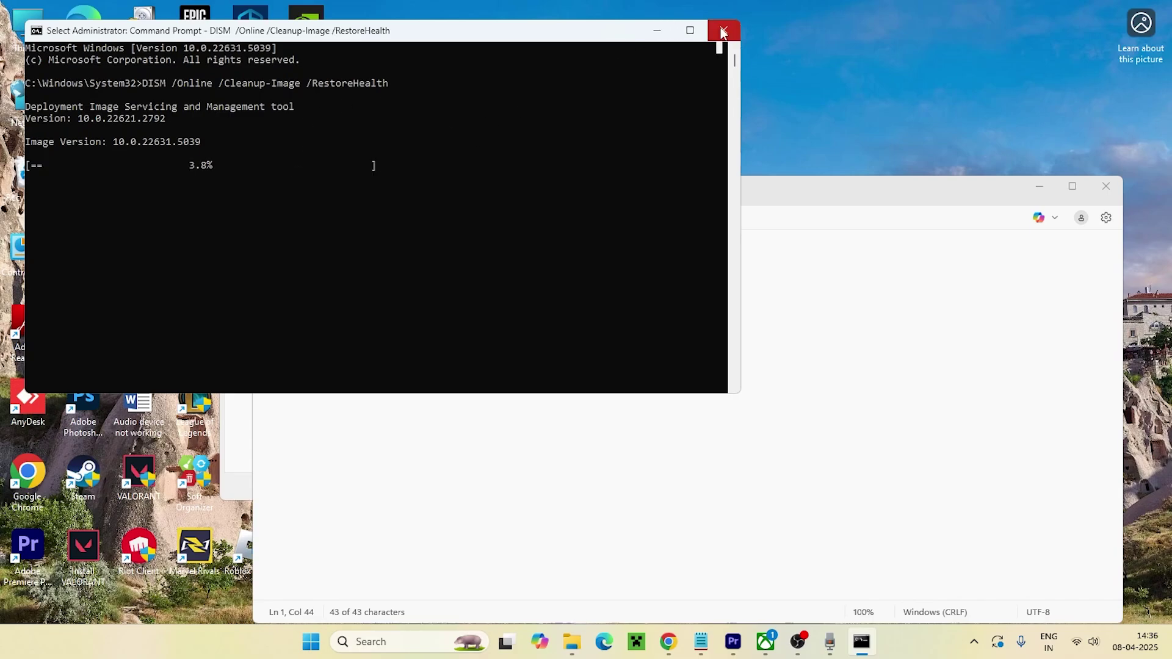
# Close Notepad, the C: error-check result, the Properties dialog, and the DISM command window.
pyautogui.click(657, 30)
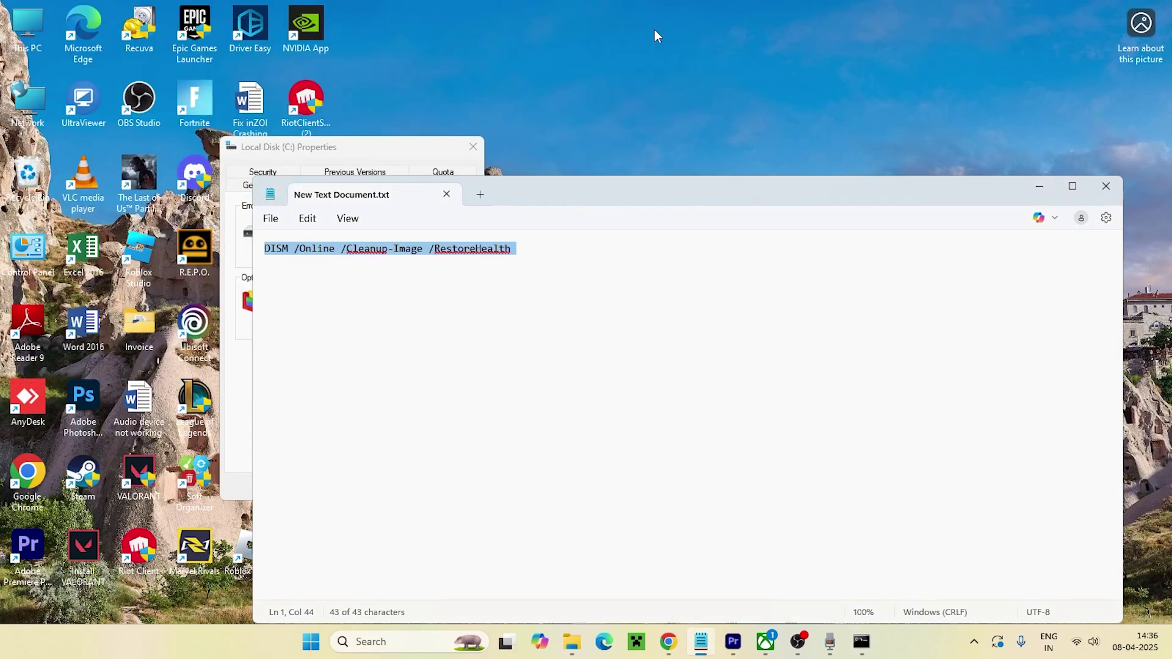
pyautogui.click(1106, 187)
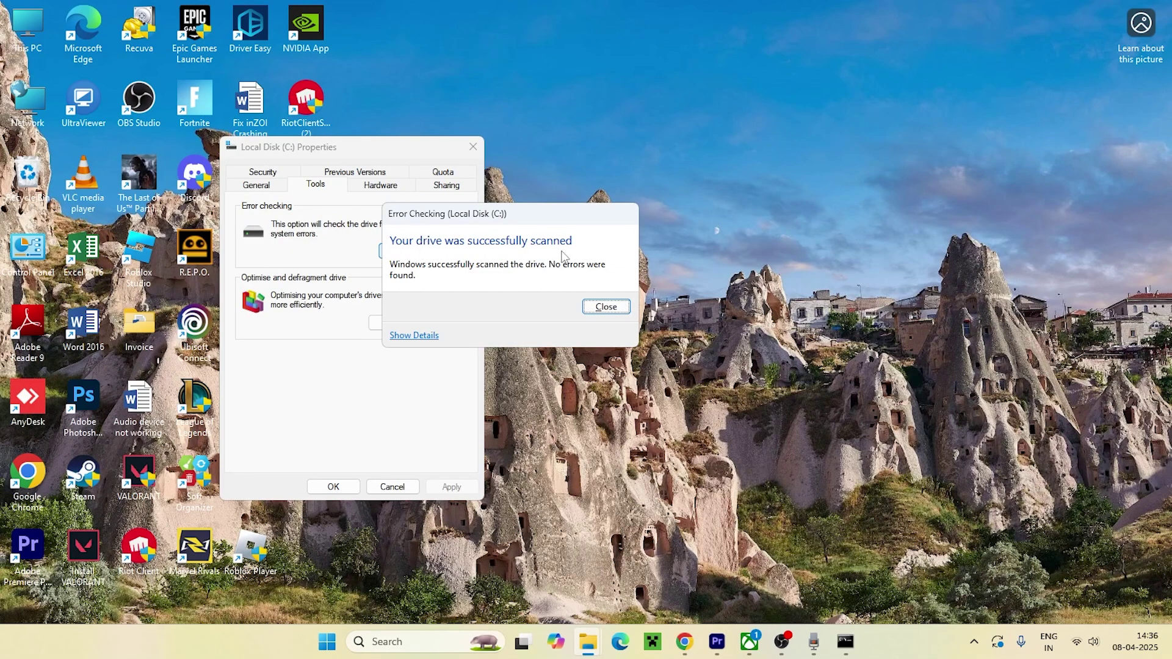
pyautogui.click(606, 307)
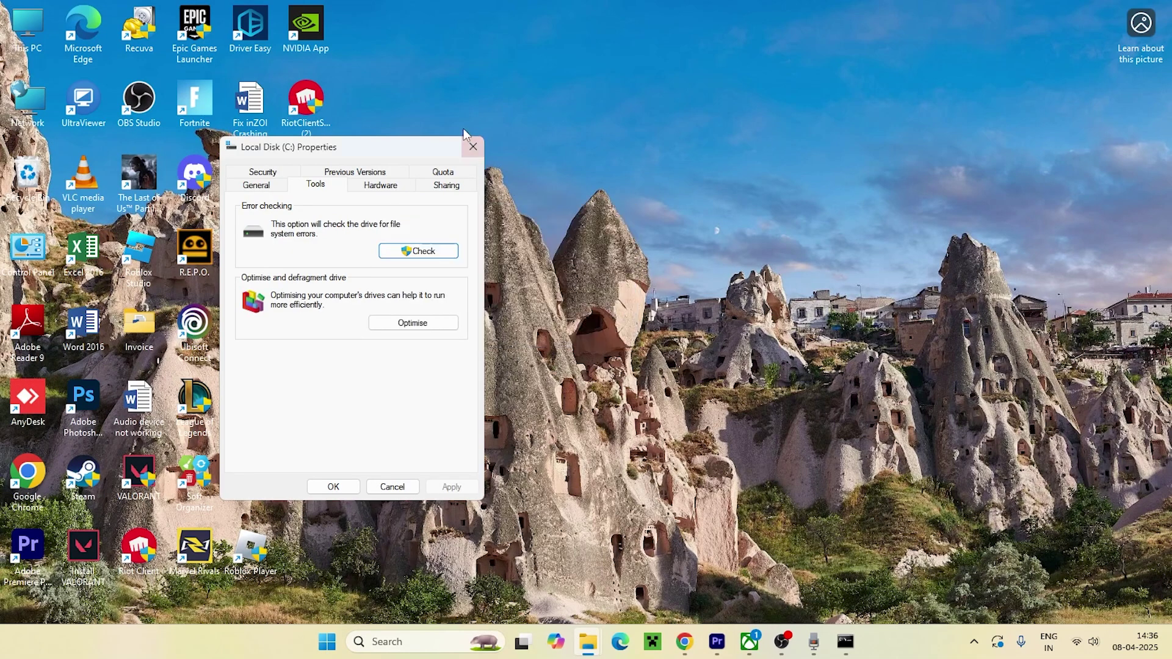
pyautogui.click(473, 147)
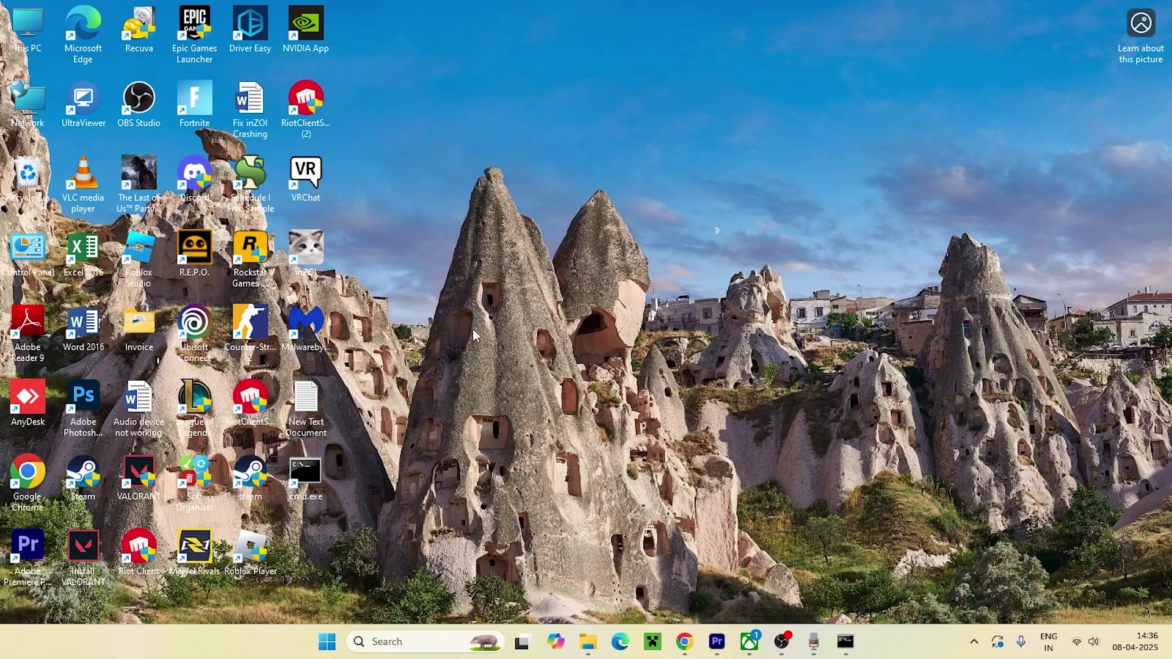
pyautogui.click(846, 641)
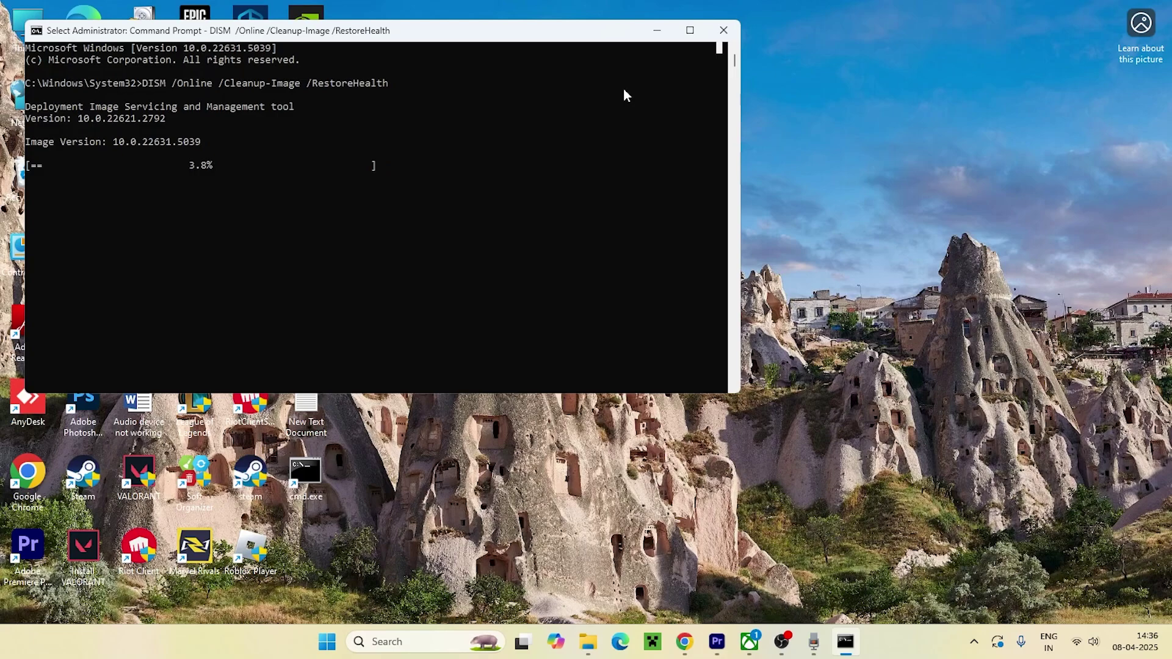
pyautogui.click(723, 31)
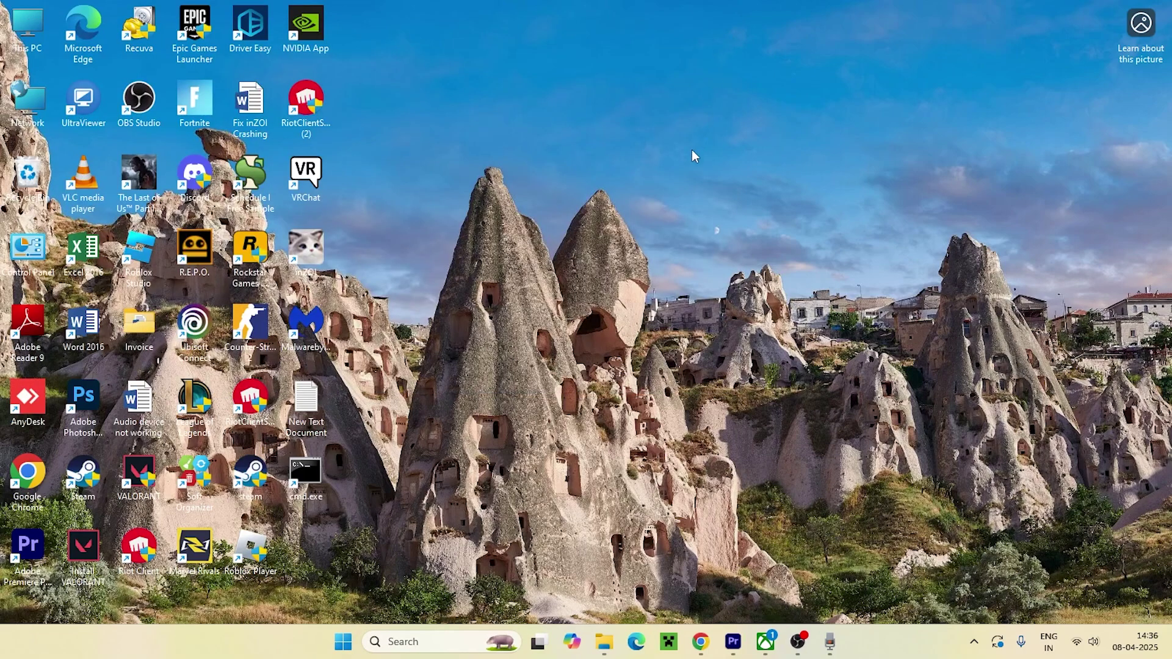